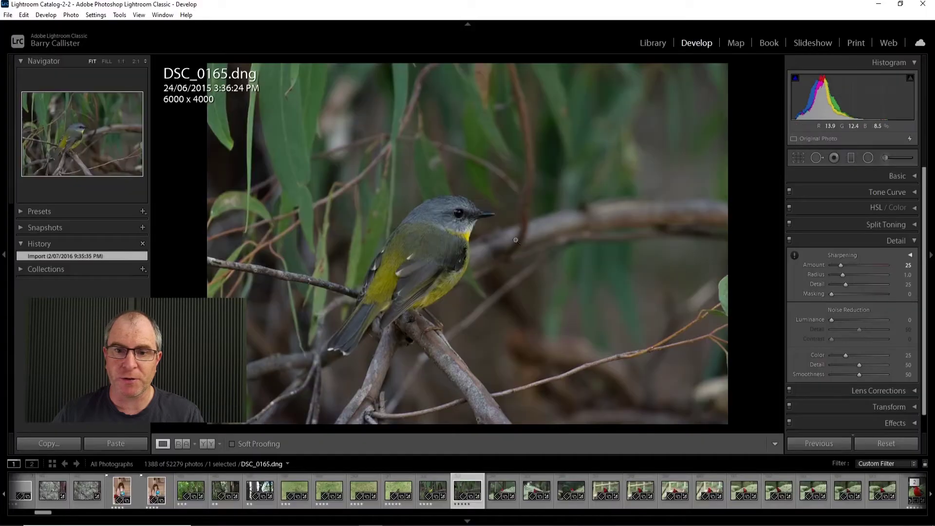
pyautogui.click(507, 233)
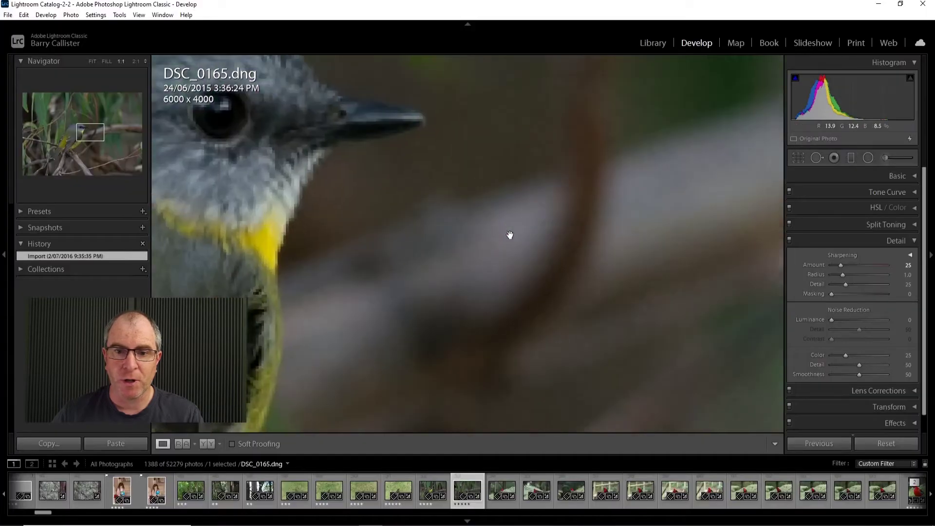
pyautogui.moveTo(389, 215); pyautogui.dragTo(504, 318)
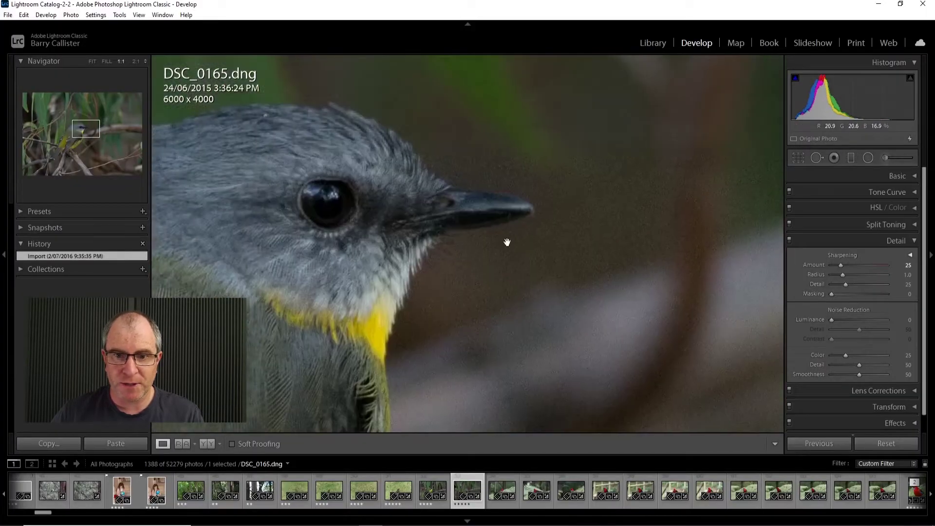
pyautogui.moveTo(452, 268); pyautogui.dragTo(576, 205)
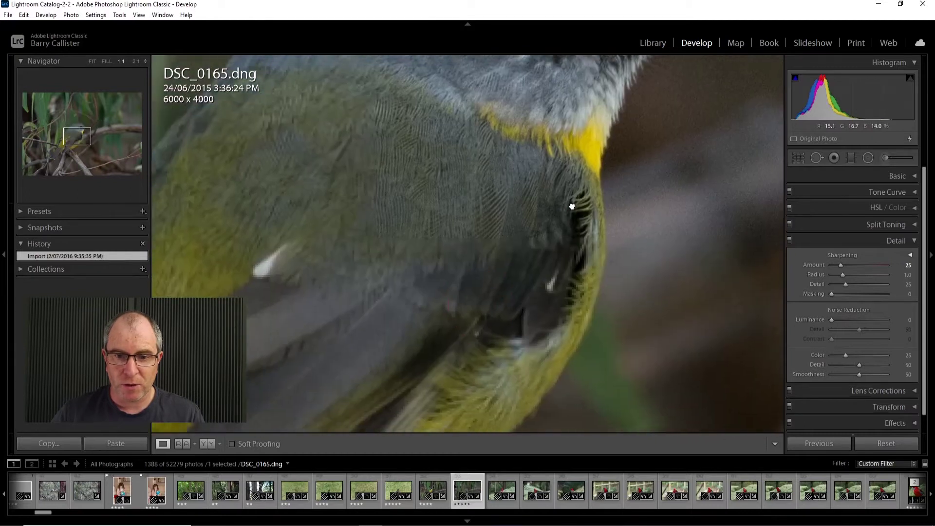
pyautogui.moveTo(362, 321); pyautogui.dragTo(568, 315)
pyautogui.click(512, 231)
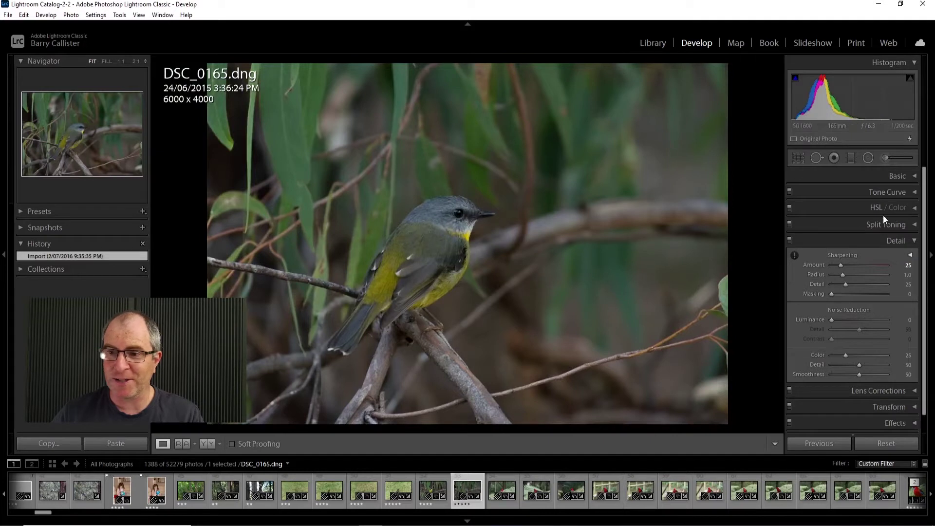
pyautogui.click(915, 241)
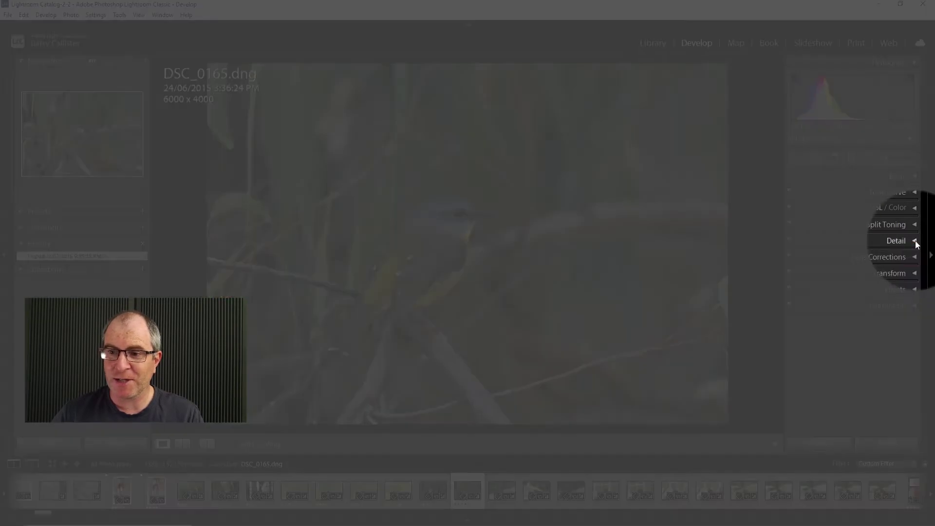
pyautogui.click(916, 240)
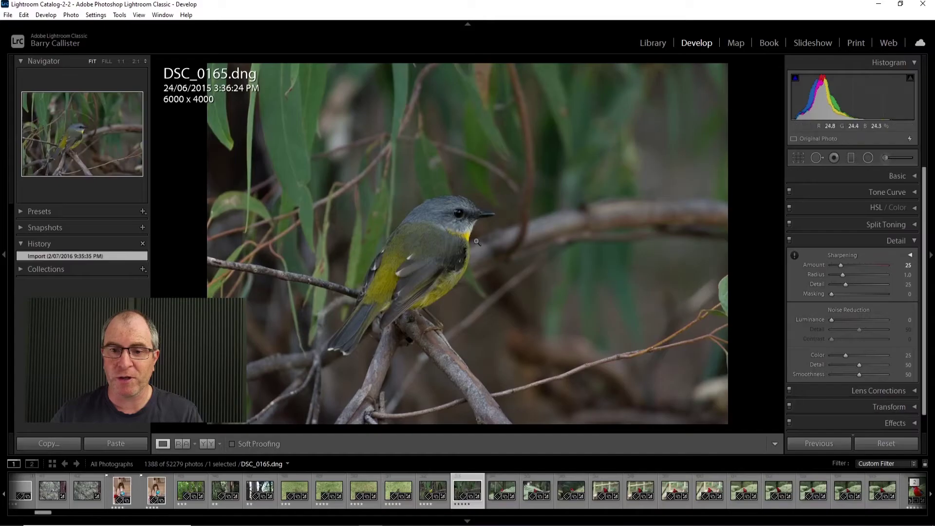
# Send the bird photo from Lightroom to Adobe Photoshop via Edit In > Edit in Adobe Photoshop
pyautogui.rightClick(477, 242)
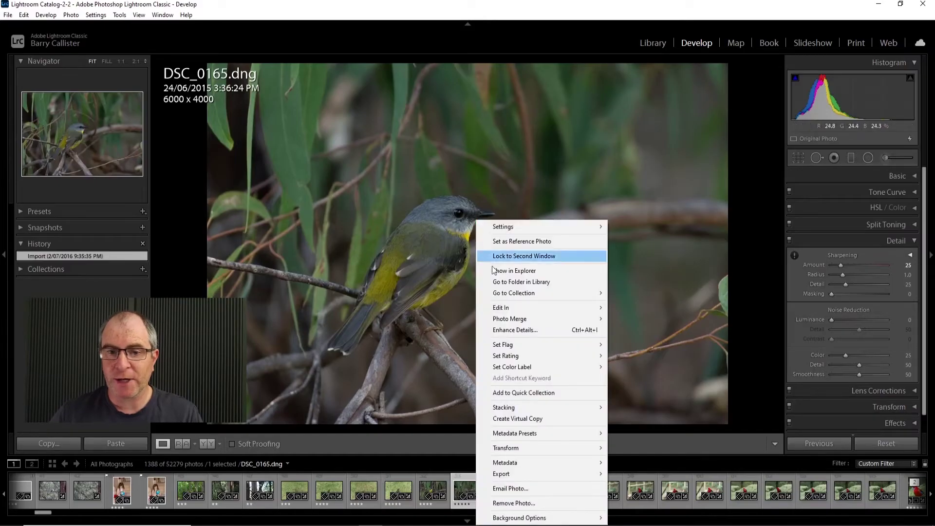
pyautogui.moveTo(522, 307)
pyautogui.click(647, 308)
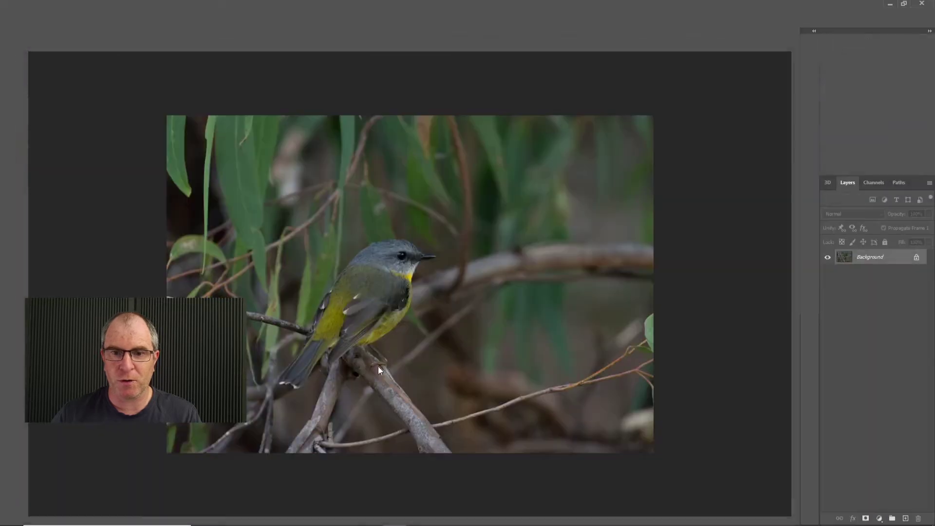
# Duplicate the Background layer into a Background copy layer
pyautogui.moveTo(872, 261); pyautogui.dragTo(909, 519)
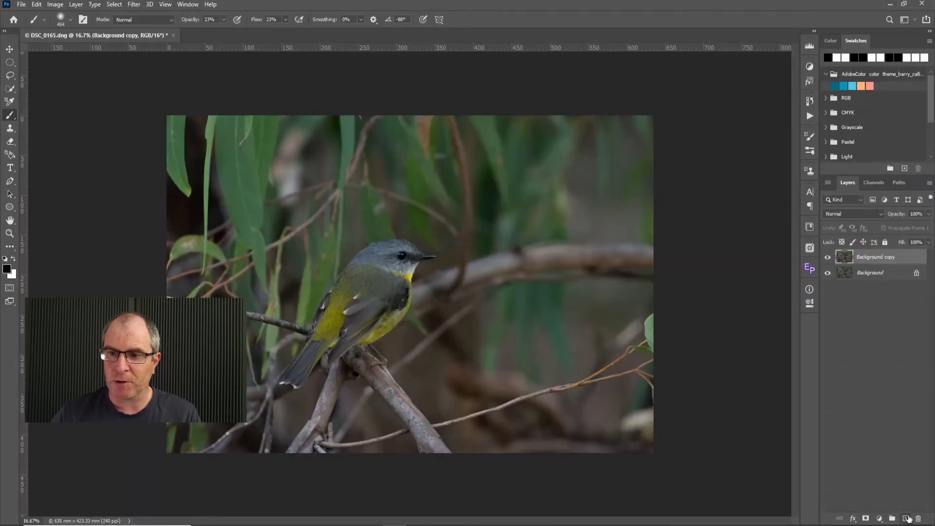
pyautogui.scroll(1, 441, 254)
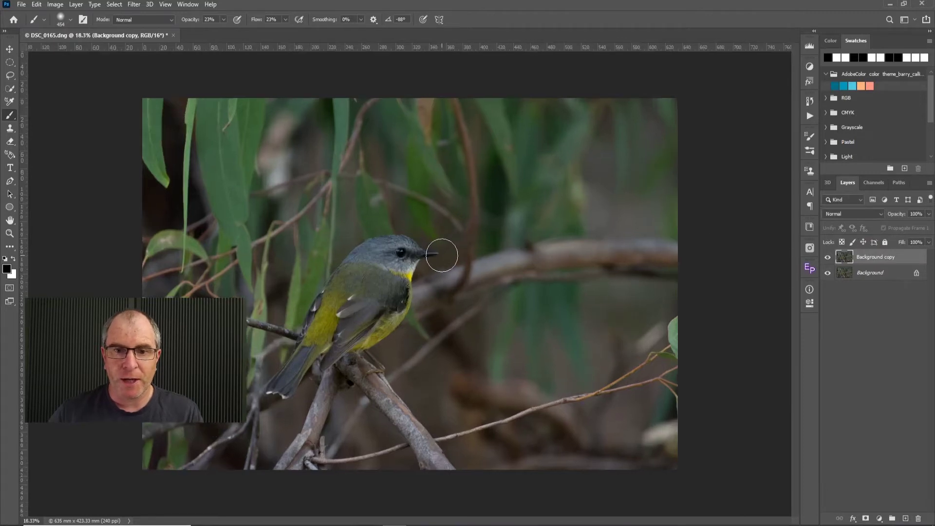
pyautogui.scroll(1, 442, 254)
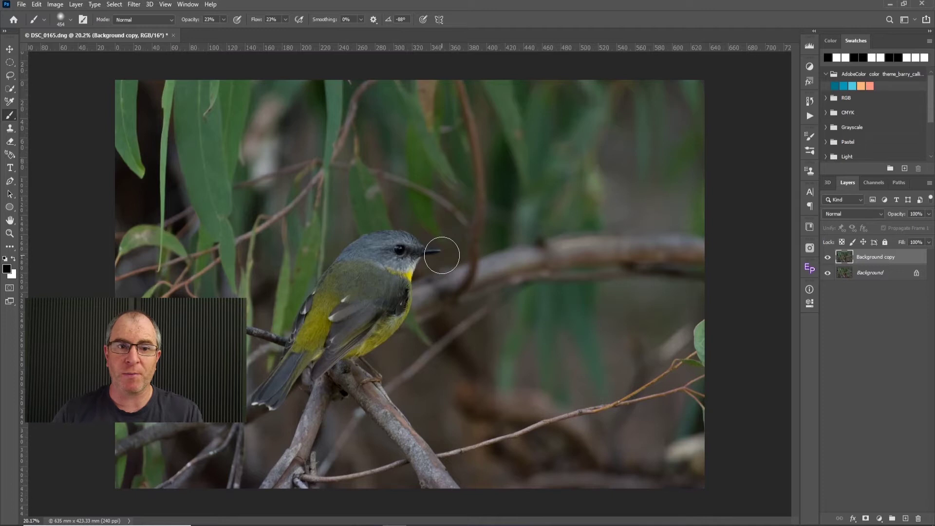
pyautogui.click(133, 5)
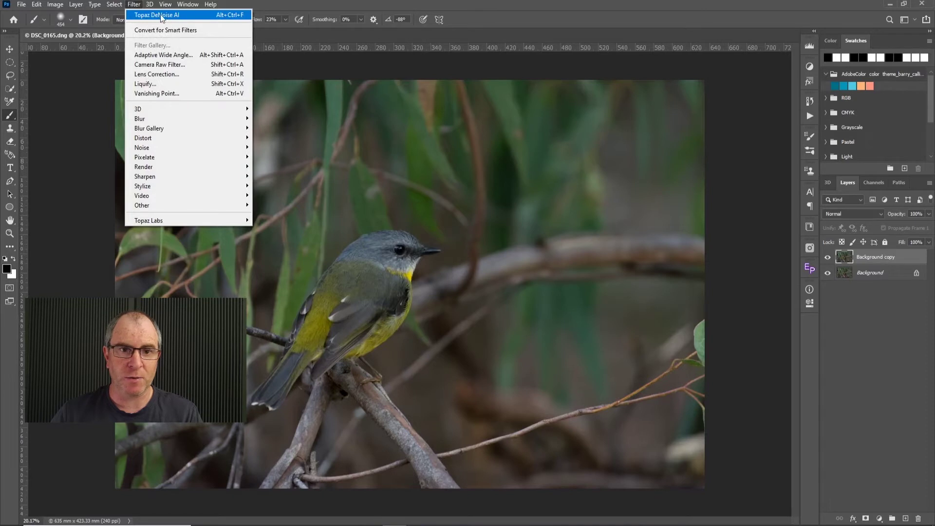
# Run Filter > Topaz Labs > Topaz DeNoise AI on the Background copy layer
pyautogui.moveTo(161, 222)
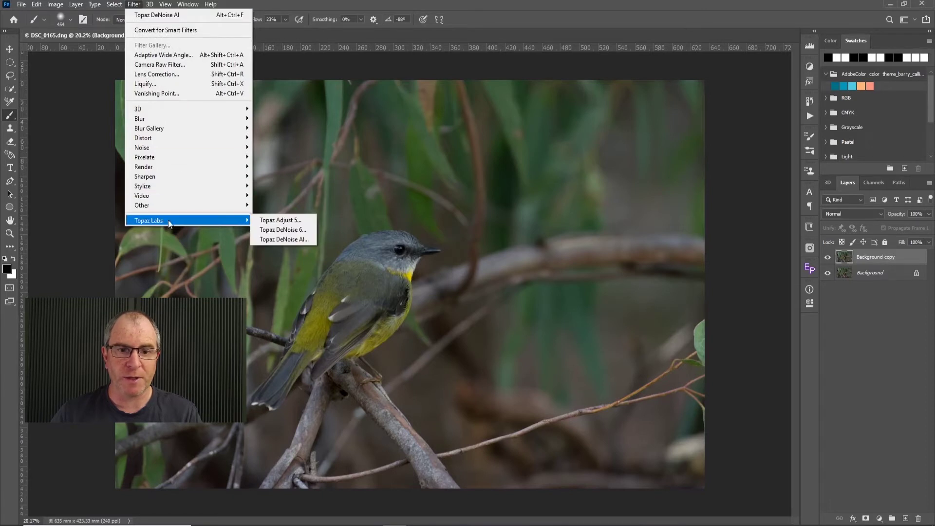
pyautogui.click(275, 238)
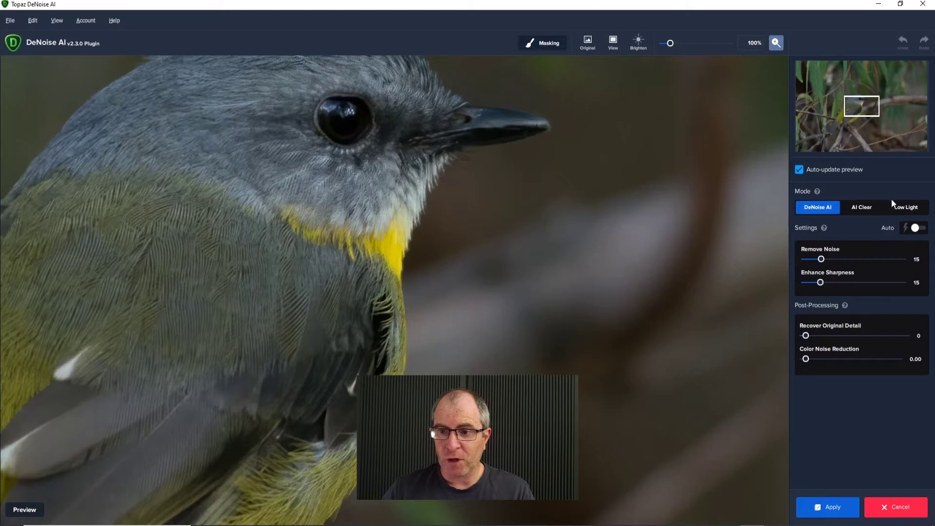
# After trying Auto, set Enhance Sharpness 23, Remove Noise 11 and Recover Original Detail back to 0
pyautogui.click(917, 229)
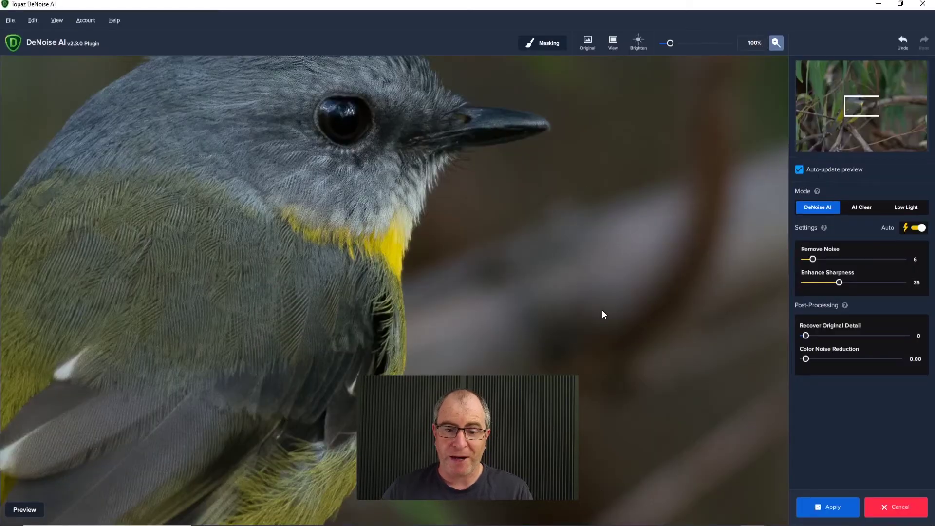
pyautogui.click(917, 229)
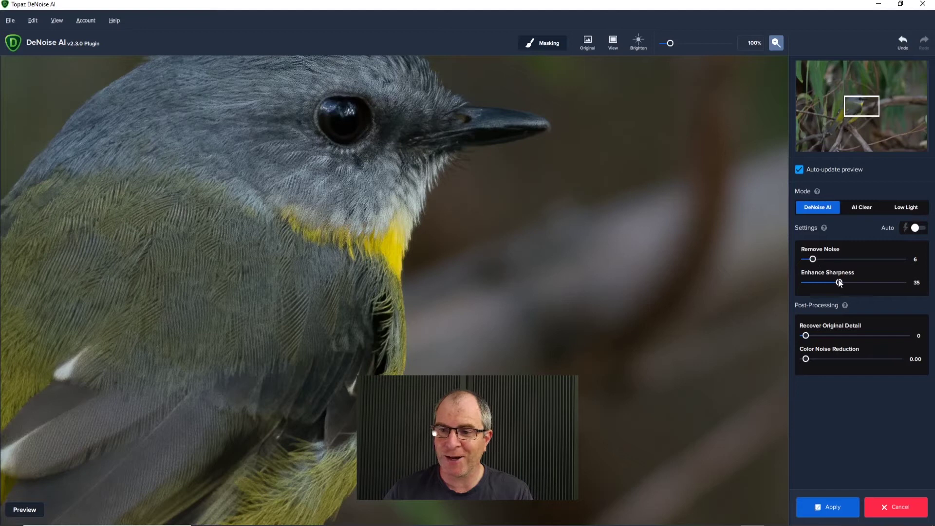
pyautogui.moveTo(839, 282); pyautogui.dragTo(828, 286)
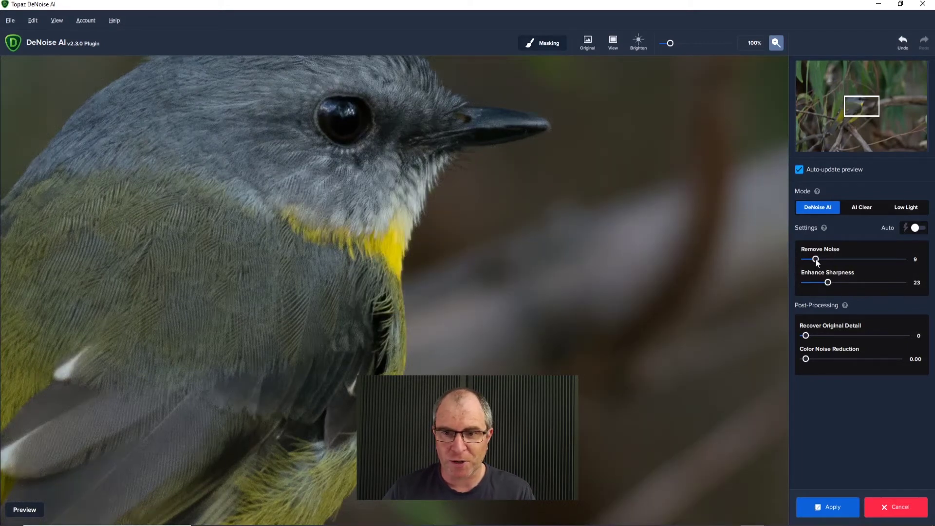
pyautogui.moveTo(817, 259); pyautogui.dragTo(818, 260)
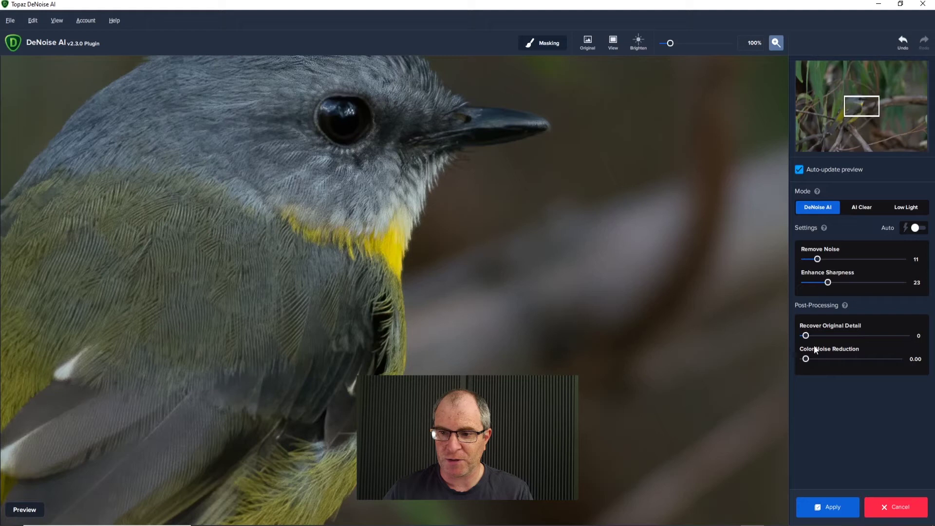
pyautogui.moveTo(806, 336); pyautogui.dragTo(808, 337)
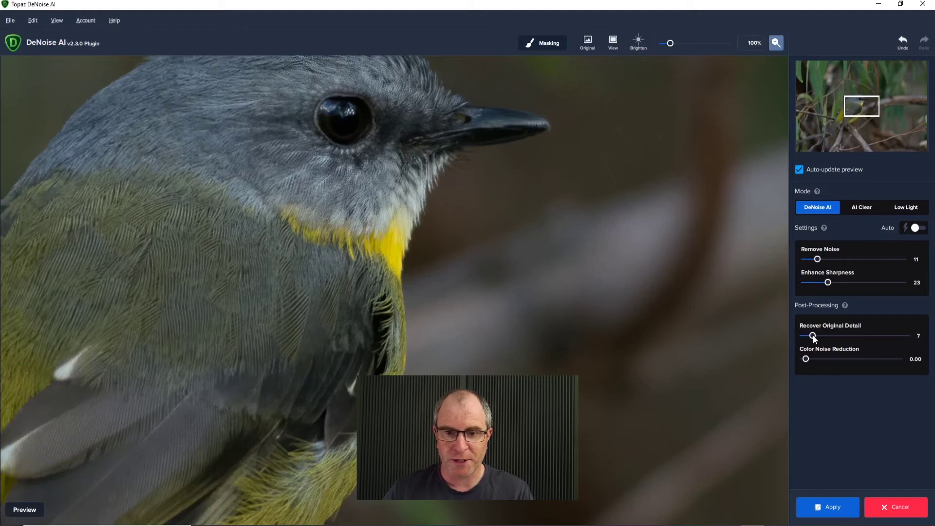
pyautogui.moveTo(813, 338); pyautogui.dragTo(830, 339)
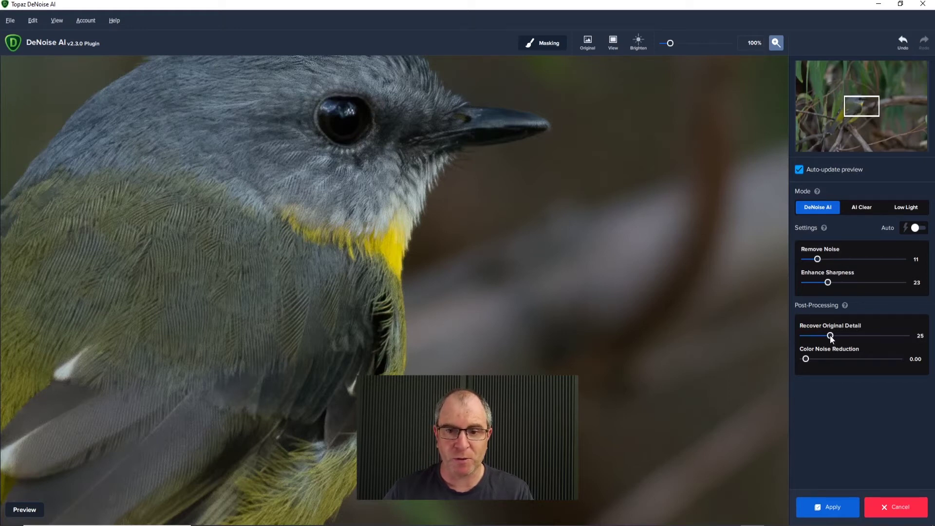
pyautogui.moveTo(831, 339); pyautogui.dragTo(800, 341)
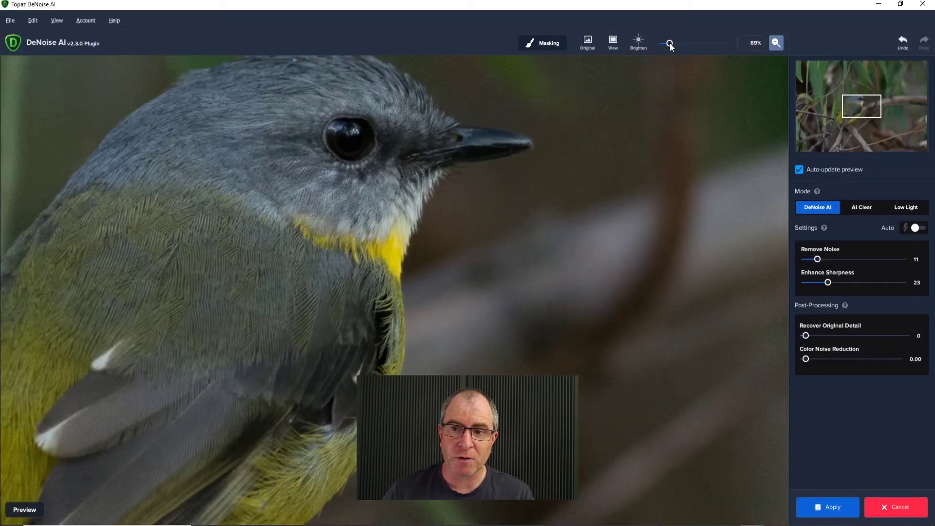
# Zoom out to 23% to show the whole bird, then turn on Masking mode
pyautogui.moveTo(670, 43); pyautogui.dragTo(665, 43)
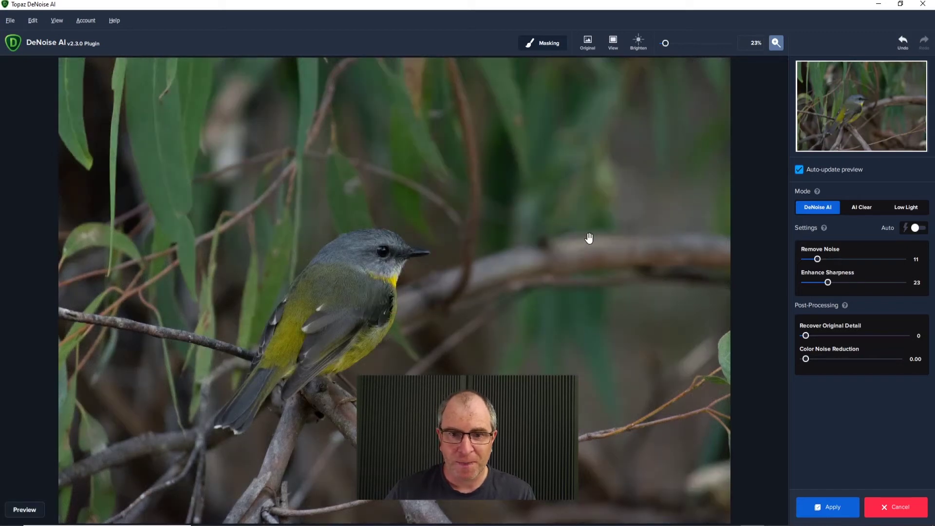
pyautogui.click(546, 44)
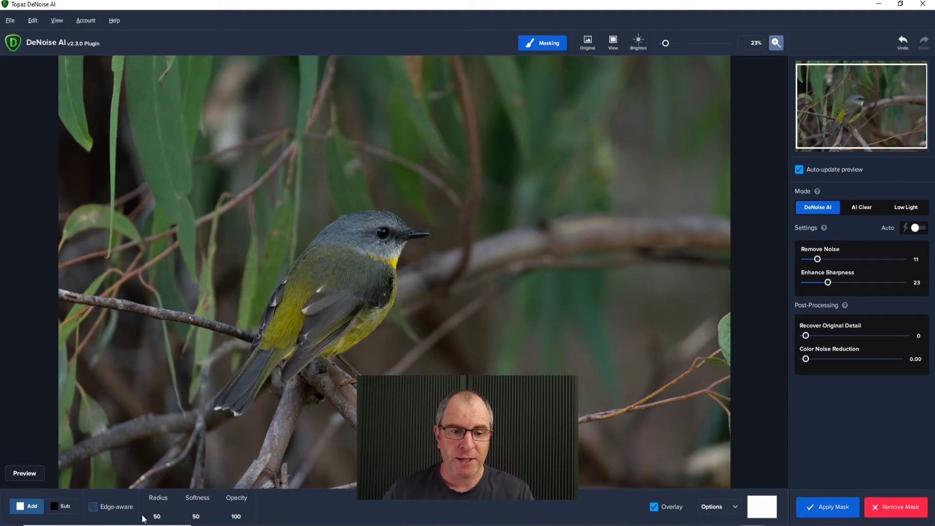
# Enlarge the mask brush Radius to 209, keeping Softness 50 and Opacity 100
pyautogui.click(156, 509)
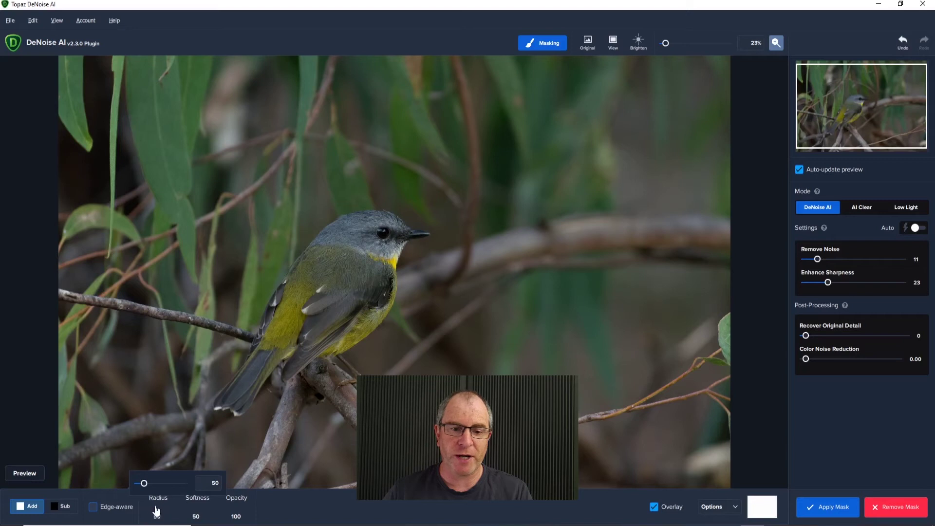
pyautogui.moveTo(143, 483); pyautogui.dragTo(158, 488)
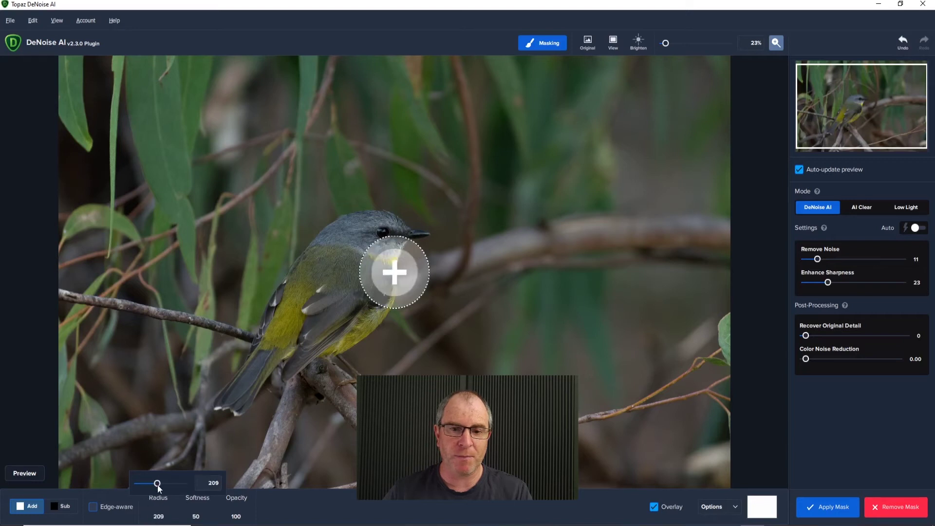
pyautogui.moveTo(195, 518)
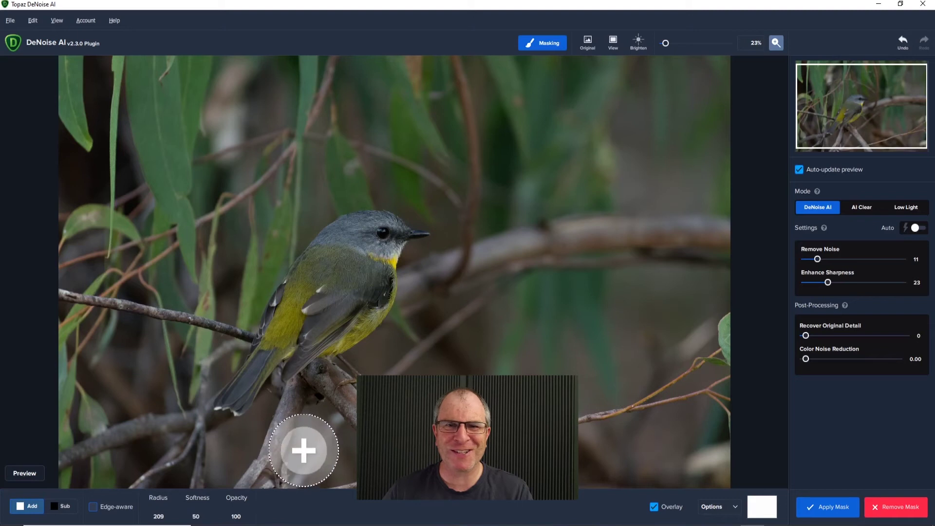
pyautogui.moveTo(236, 514)
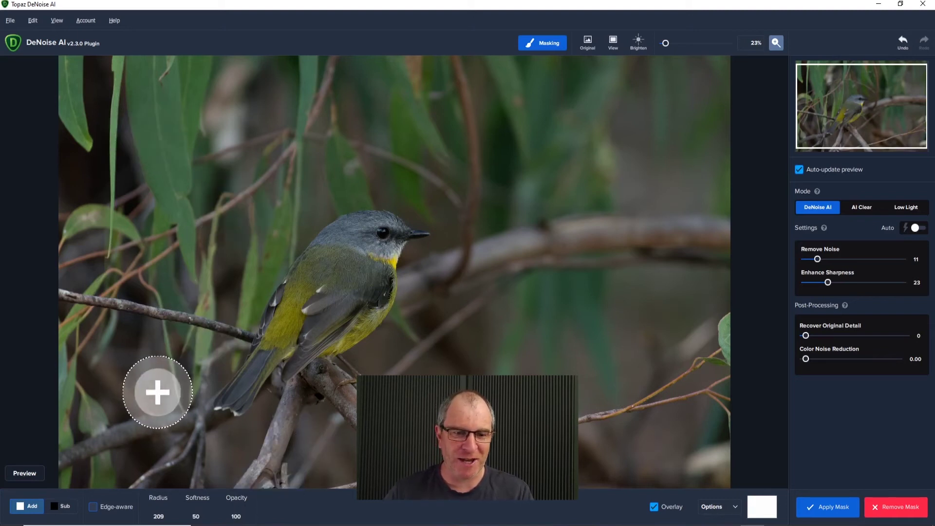
# With a Sub brush at Radius 74, erase the bird from the background mask
pyautogui.click(66, 508)
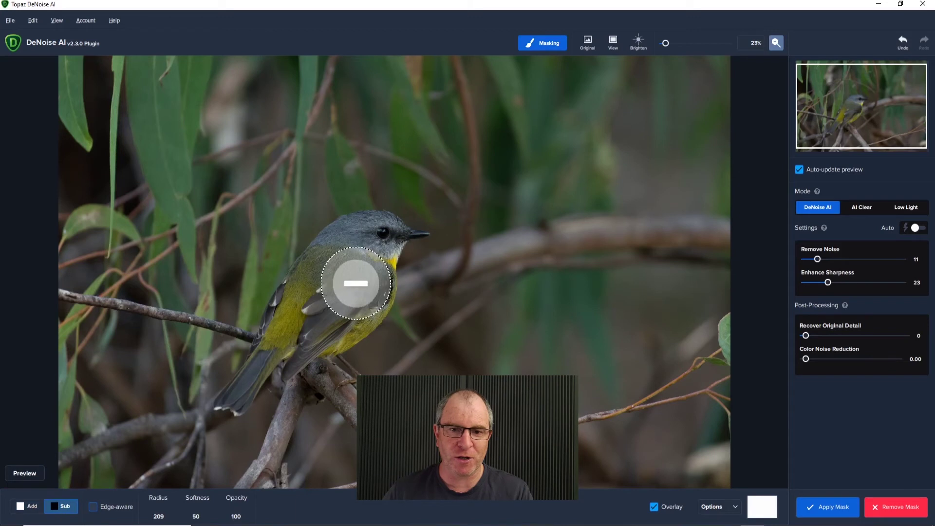
pyautogui.moveTo(157, 506)
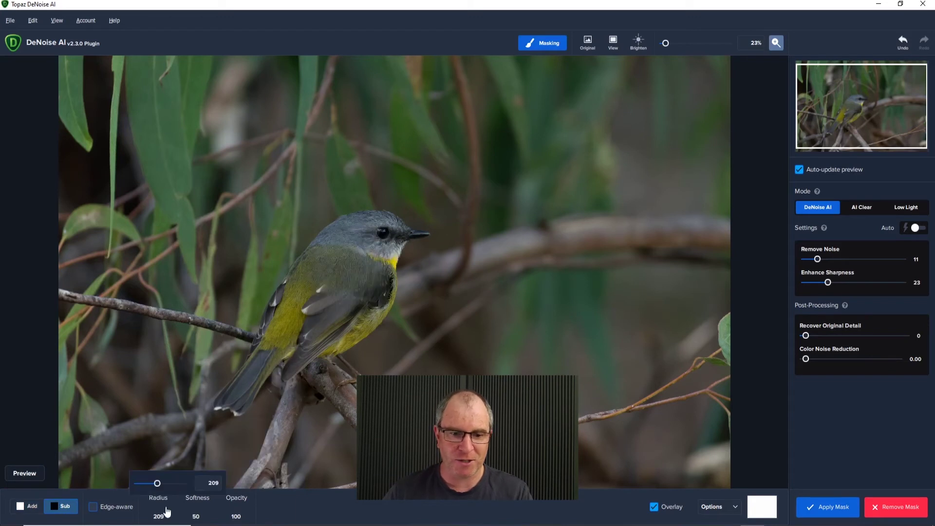
pyautogui.moveTo(156, 485); pyautogui.dragTo(143, 485)
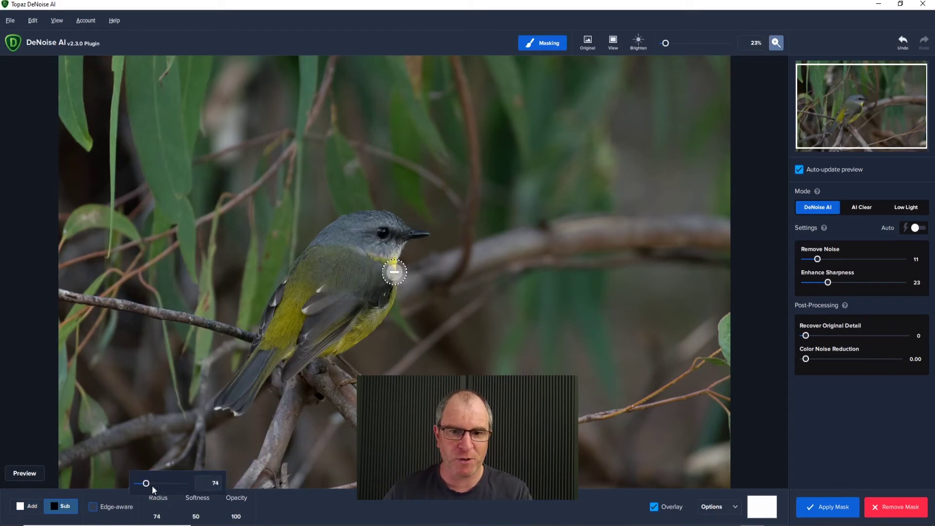
pyautogui.moveTo(394, 226)
pyautogui.mouseDown()
pyautogui.moveTo(352, 224)
pyautogui.moveTo(277, 316)
pyautogui.moveTo(279, 328)
pyautogui.moveTo(332, 262)
pyautogui.moveTo(375, 230)
pyautogui.moveTo(383, 270)
pyautogui.moveTo(365, 319)
pyautogui.moveTo(338, 341)
pyautogui.moveTo(310, 342)
pyautogui.moveTo(340, 283)
pyautogui.moveTo(324, 309)
pyautogui.moveTo(227, 397)
pyautogui.moveTo(279, 335)
pyautogui.moveTo(286, 354)
pyautogui.moveTo(307, 343)
pyautogui.moveTo(290, 369)
pyautogui.moveTo(339, 309)
pyautogui.moveTo(360, 244)
pyautogui.moveTo(386, 212)
pyautogui.moveTo(383, 257)
pyautogui.moveTo(367, 285)
pyautogui.moveTo(392, 250)
pyautogui.moveTo(381, 301)
pyautogui.moveTo(348, 333)
pyautogui.moveTo(334, 305)
pyautogui.mouseUp()
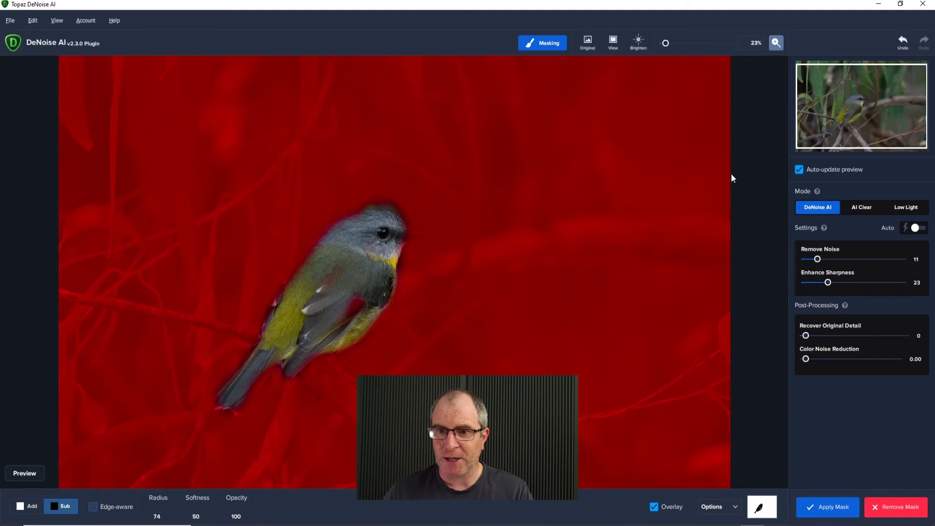
# Exit masking, compare the denoised preview with the original, and view it at 100% zoom
pyautogui.click(546, 45)
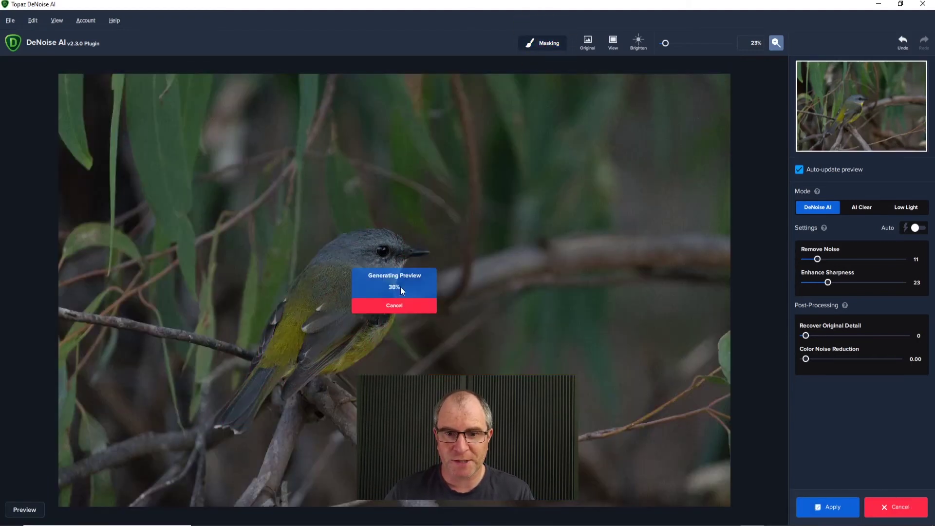
pyautogui.moveTo(439, 326); pyautogui.dragTo(372, 306)
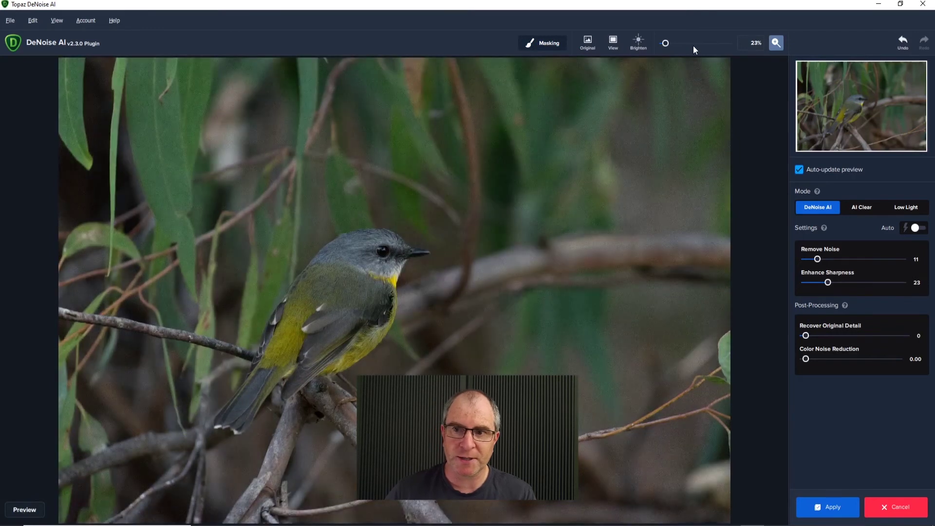
pyautogui.click(775, 45)
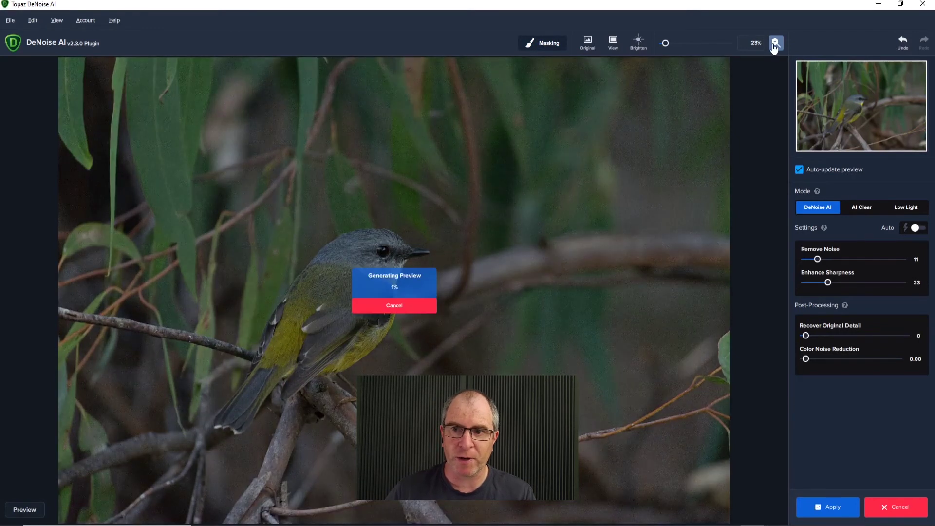
pyautogui.click(775, 45)
pyautogui.click(803, 80)
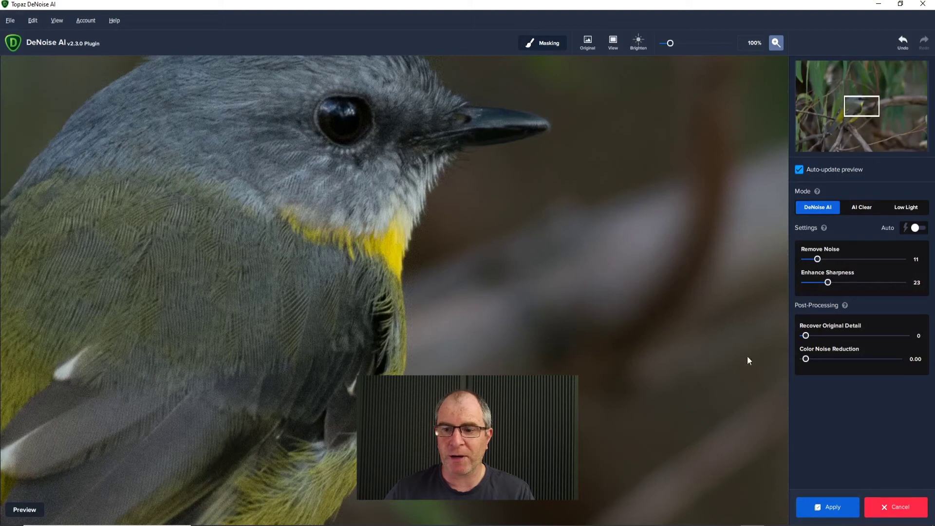
# Apply the masked noise reduction and send the result back to Photoshop
pyautogui.click(839, 507)
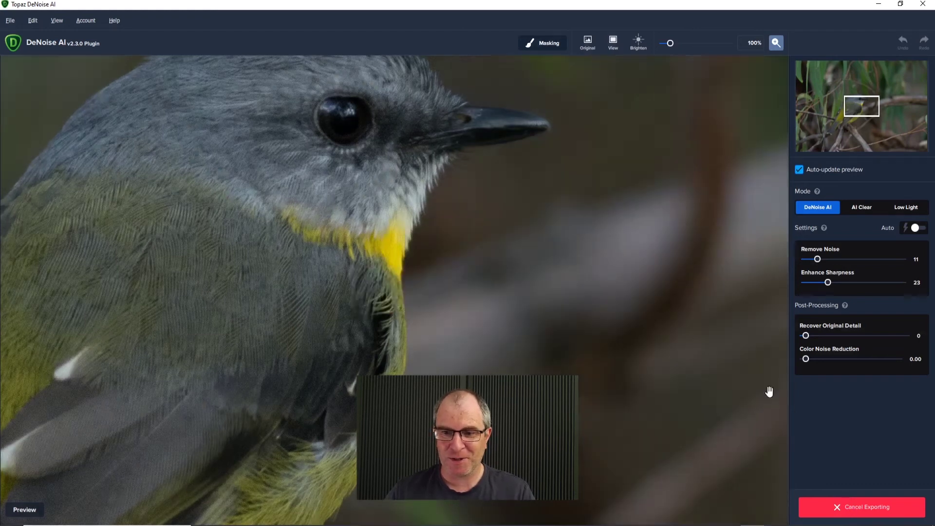
# Zoom in and out on the bird to inspect the denoised Background copy layer
pyautogui.scroll(6, 399, 300)
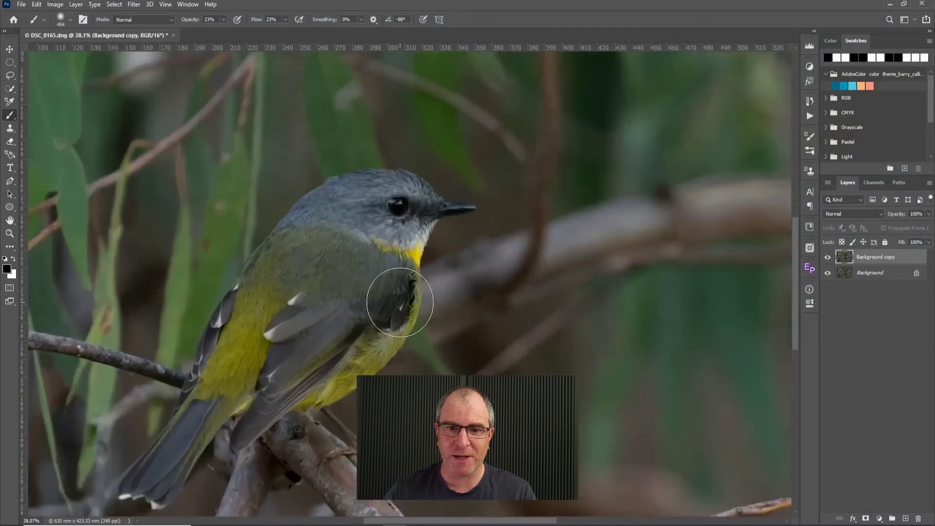
pyautogui.scroll(-6, 398, 300)
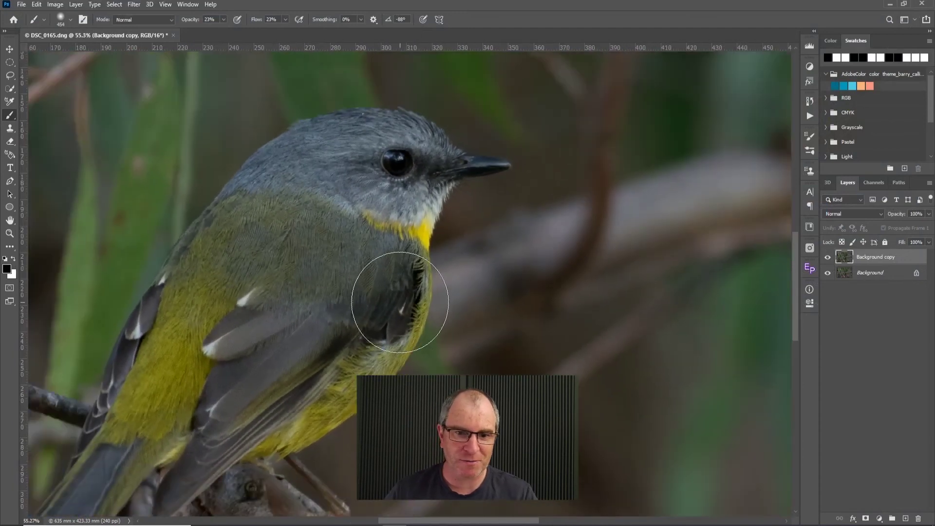
pyautogui.scroll(7, 346, 191)
pyautogui.scroll(3, 336, 205)
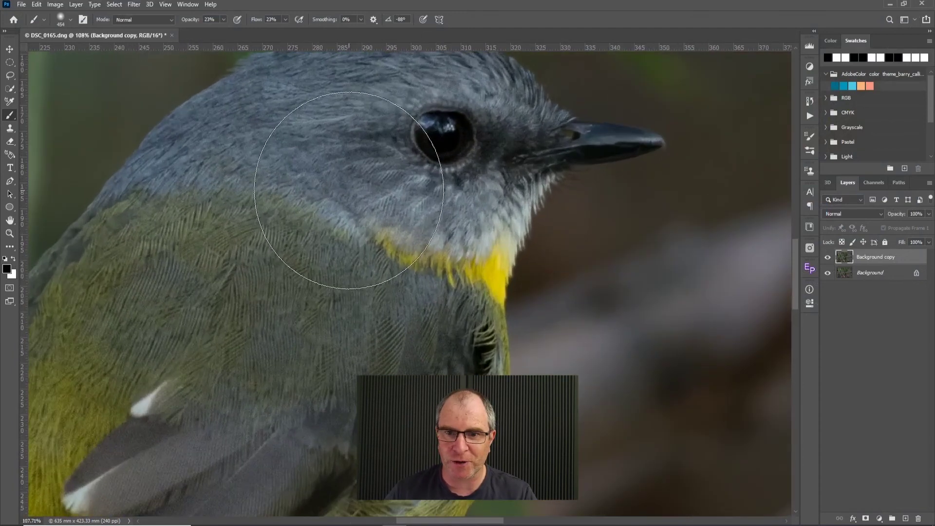
pyautogui.scroll(-2, 360, 268)
pyautogui.scroll(-6, 376, 267)
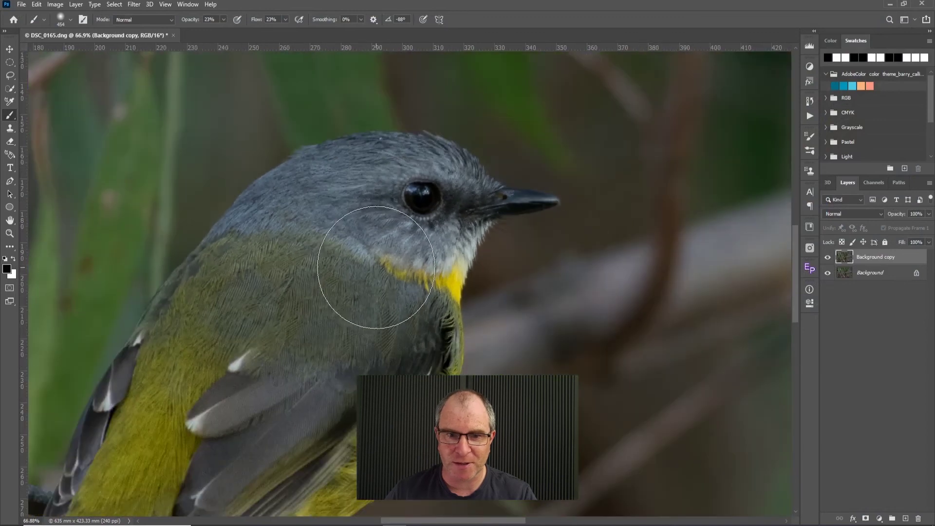
pyautogui.scroll(2, 376, 267)
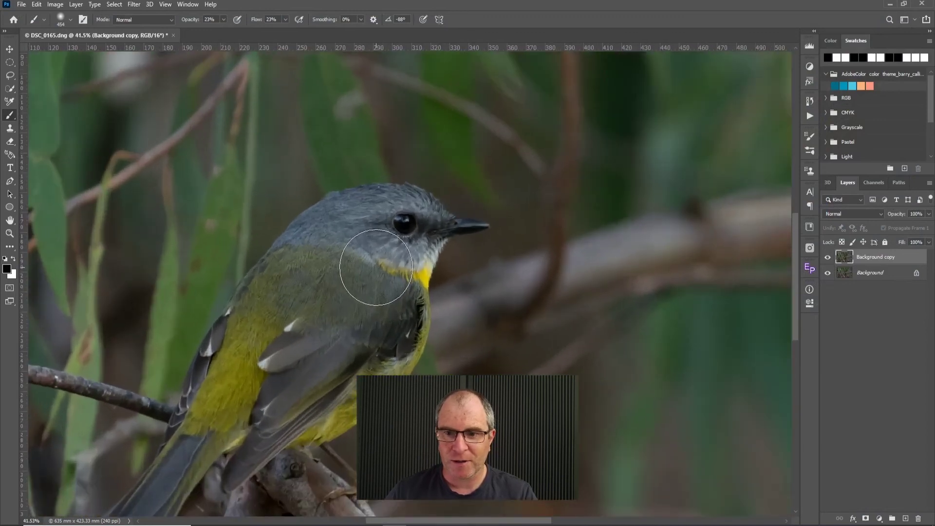
pyautogui.scroll(1, 376, 266)
pyautogui.scroll(1, 376, 267)
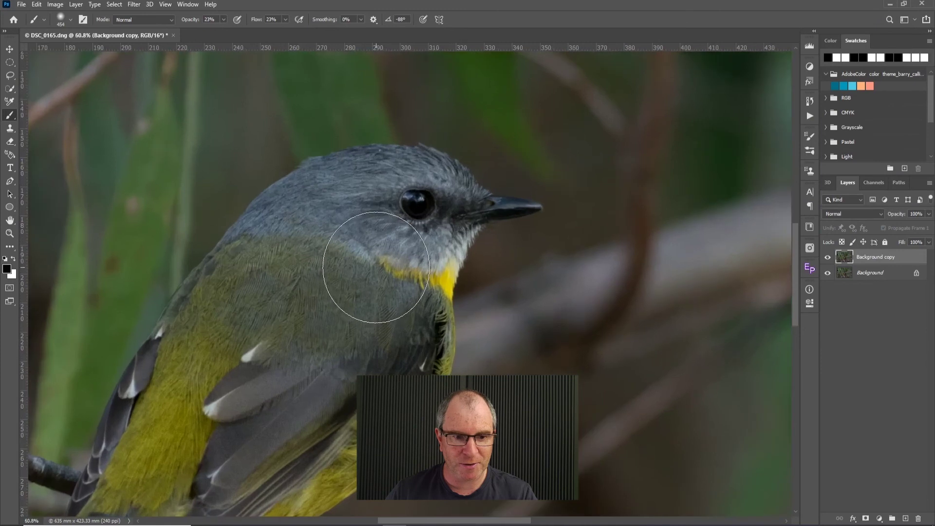
# Compare the Background copy layer on and off twice, then minimize Photoshop and Lightroom Classic
pyautogui.click(827, 258)
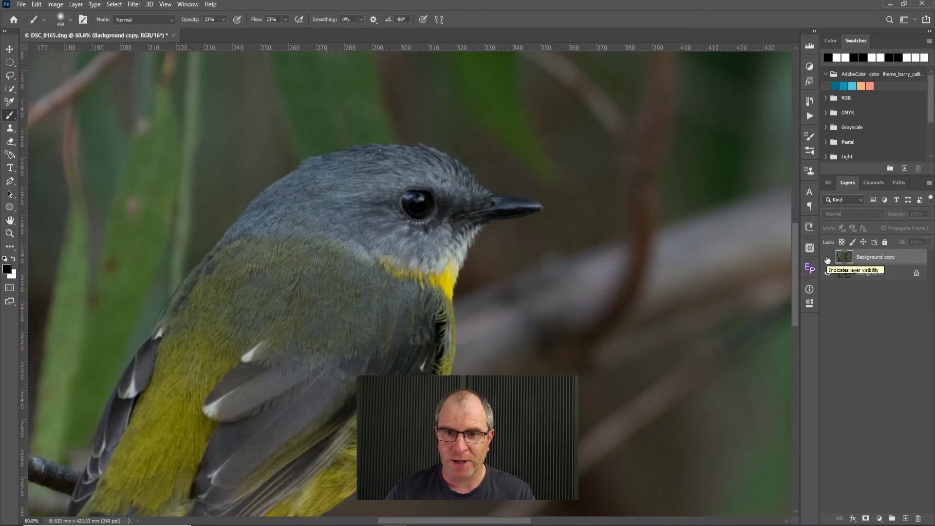
pyautogui.click(827, 258)
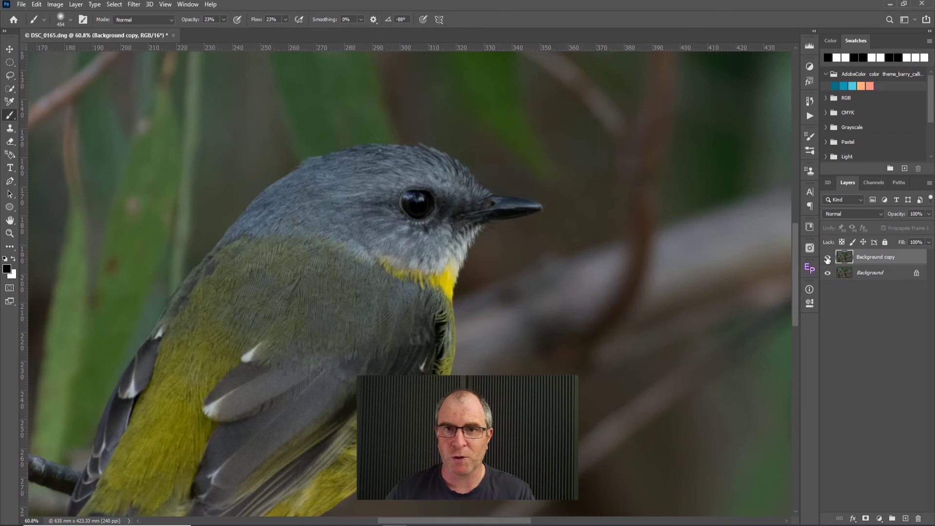
pyautogui.click(827, 258)
pyautogui.click(828, 258)
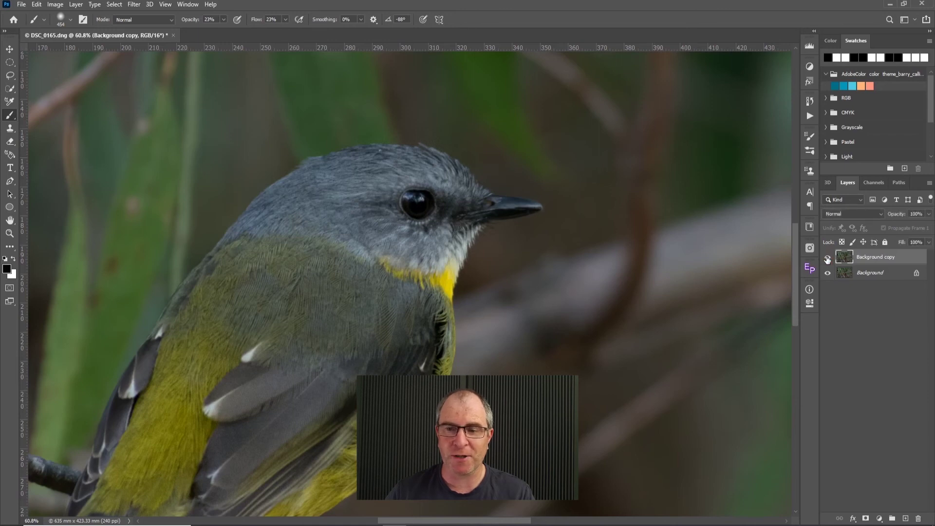
pyautogui.click(888, 4)
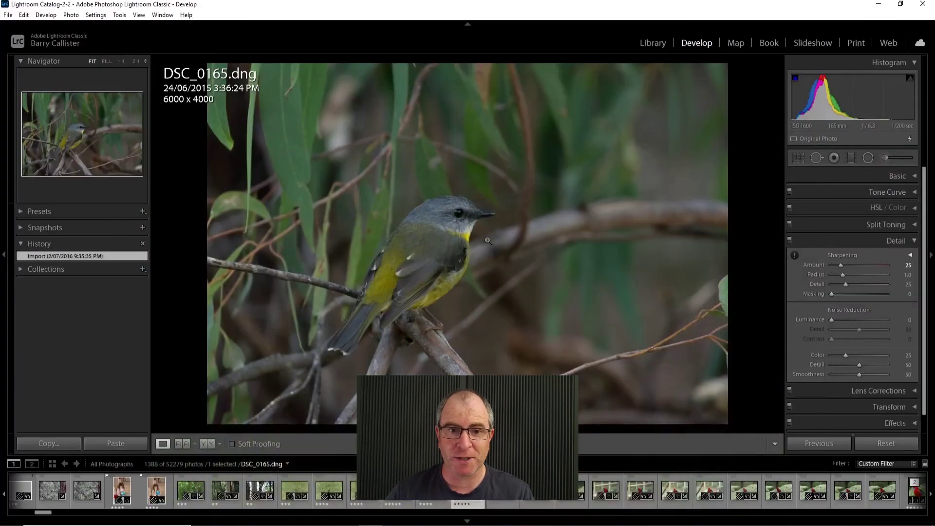
pyautogui.click(878, 5)
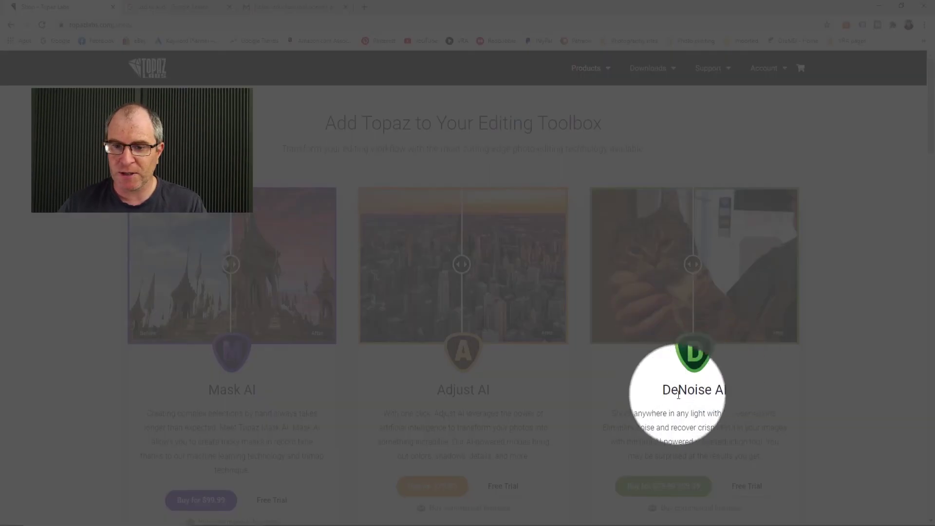
pyautogui.scroll(-3, 738, 392)
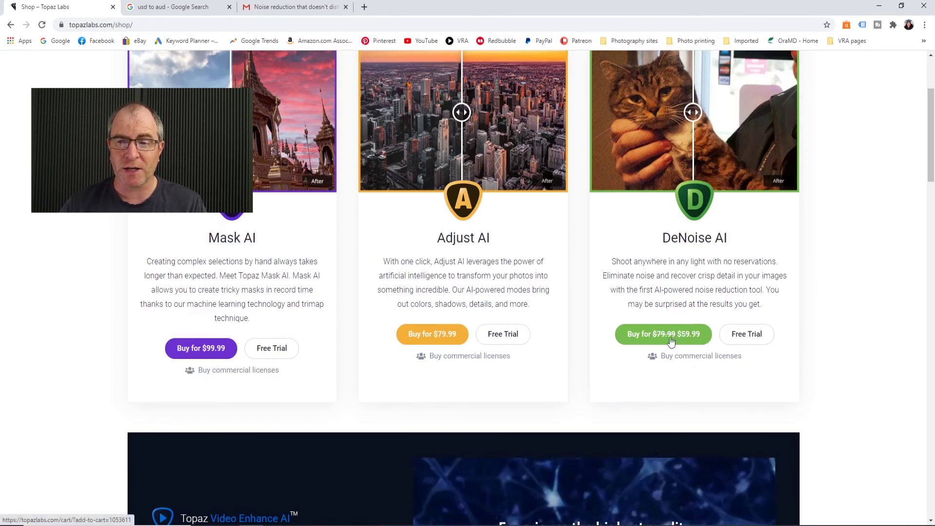
pyautogui.scroll(-1, 804, 320)
pyautogui.scroll(-4, 813, 319)
pyautogui.scroll(4, 823, 317)
pyautogui.scroll(3, 825, 318)
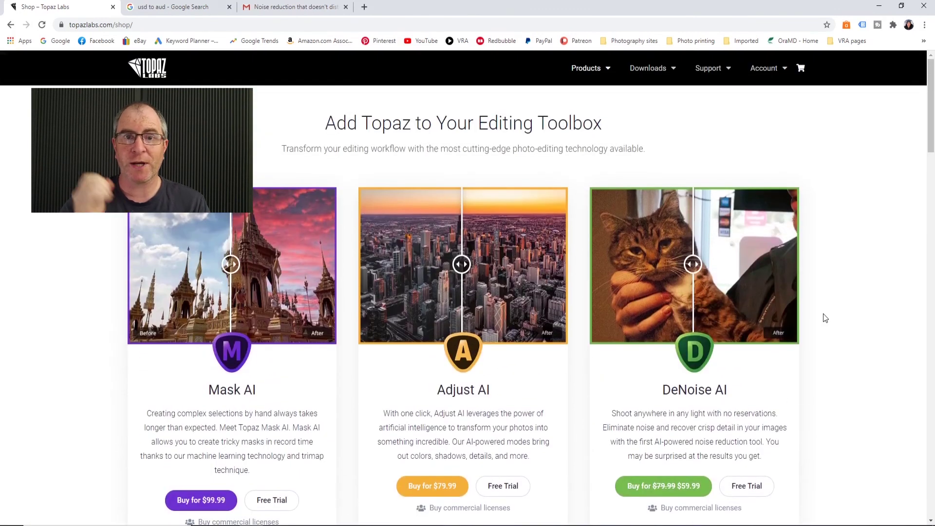